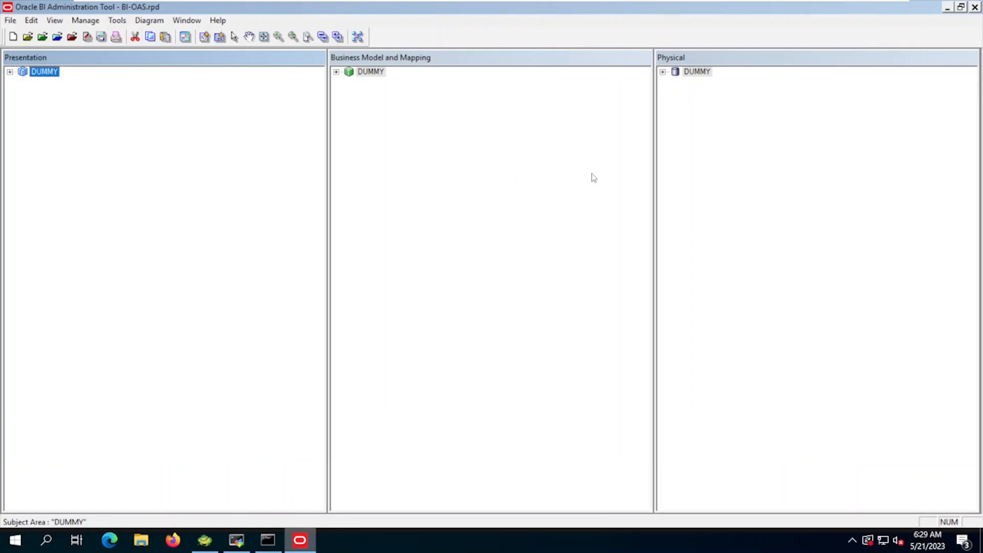
Step: Bring up the Physical layer's context menu in the open BI-OAS.rpd repository
right_click(694, 124)
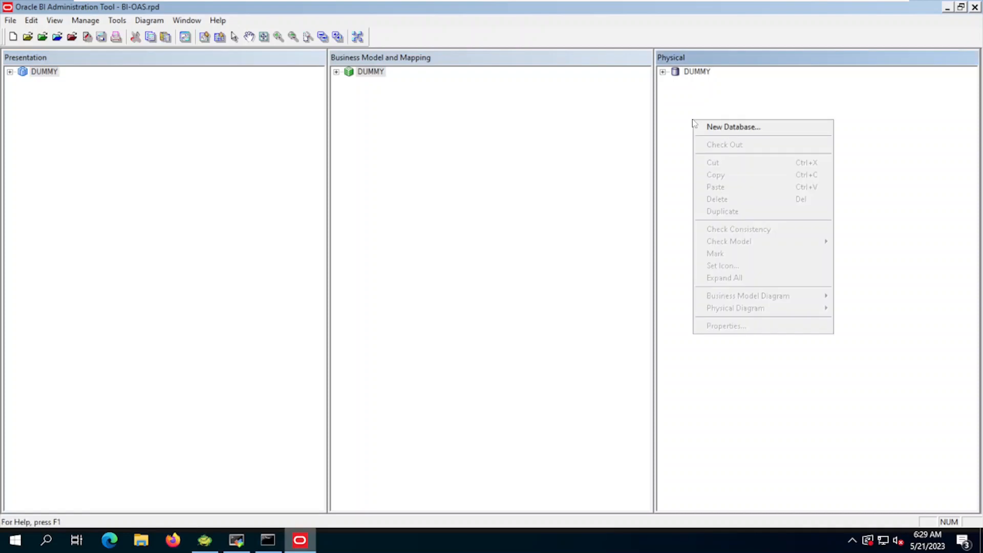
Step: Create a physical database named OT with database type Oracle 12c
click(721, 127)
text(OT)
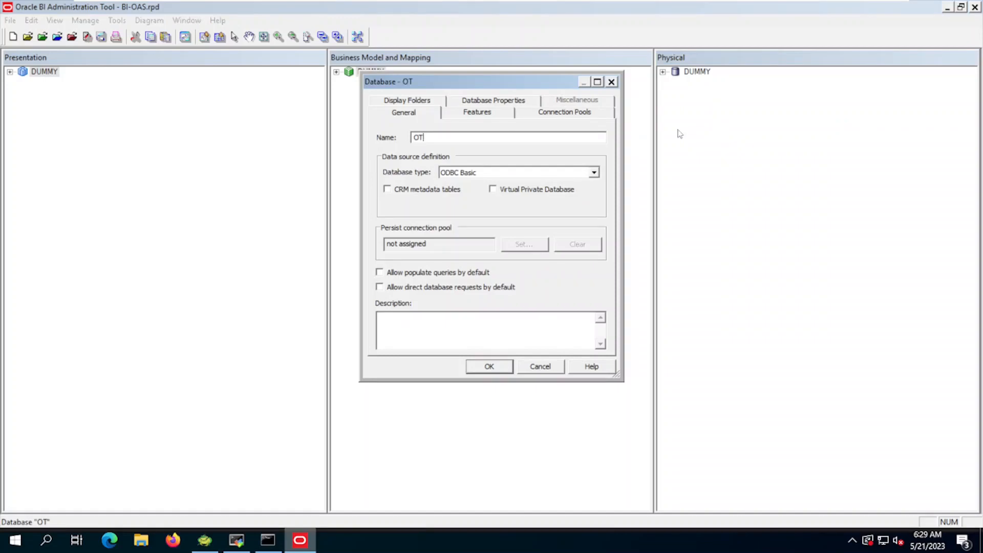
click(476, 175)
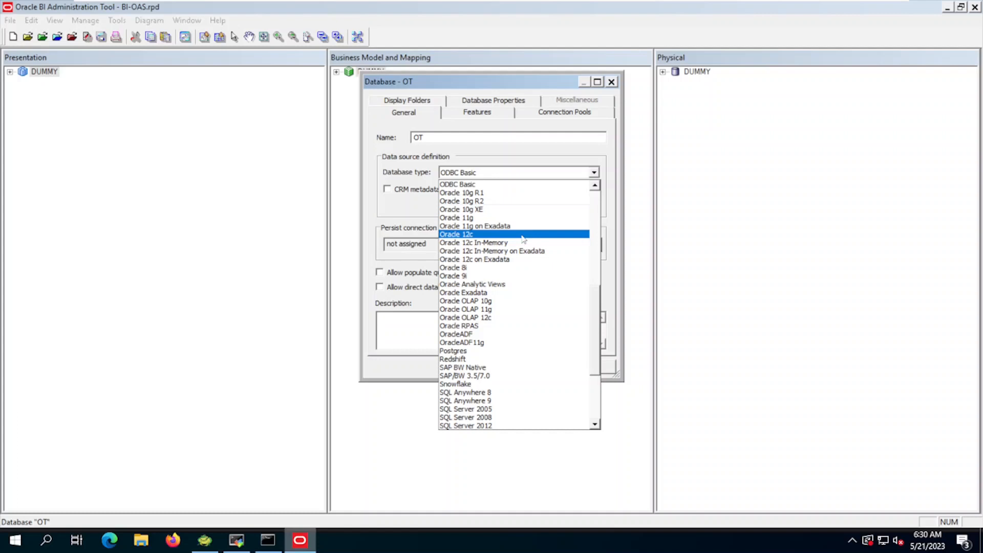
click(522, 236)
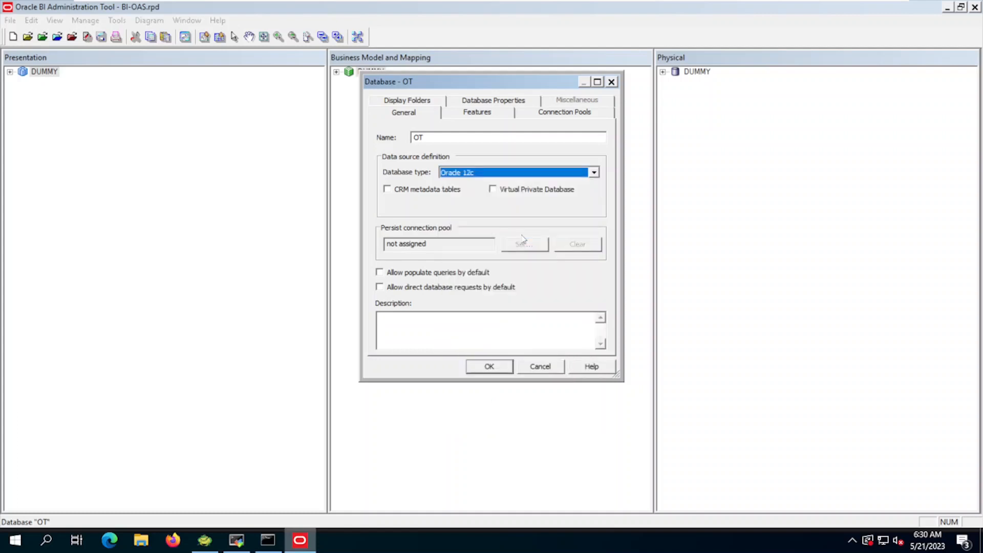
click(489, 366)
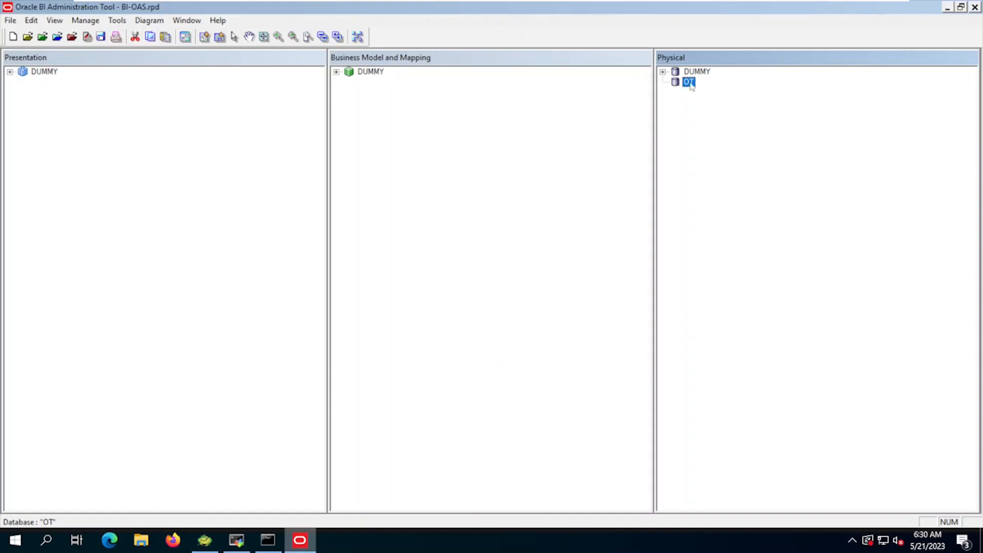
right_click(691, 85)
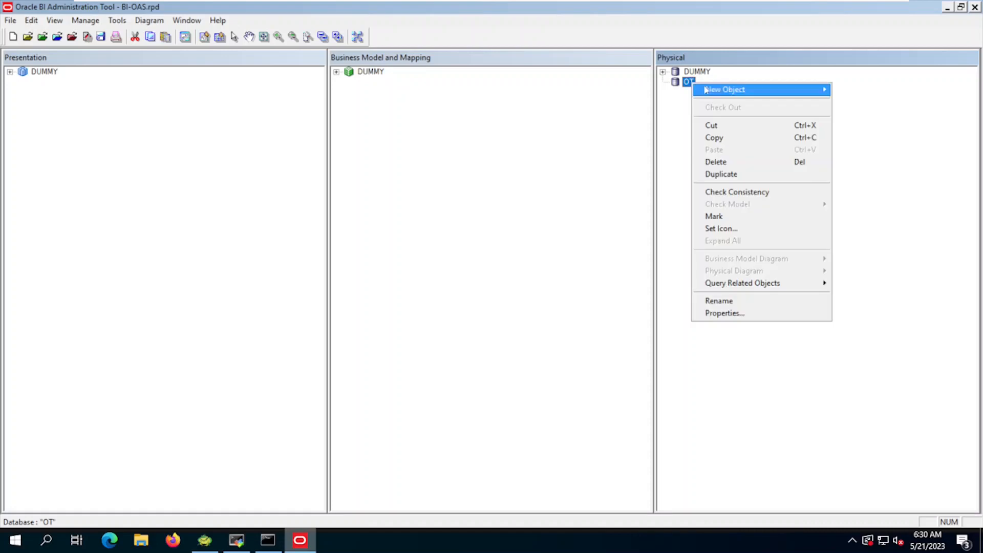
Step: Add 'Connection Pool' under OT with data source 192.168.135.129:1521
mouse_move(732, 90)
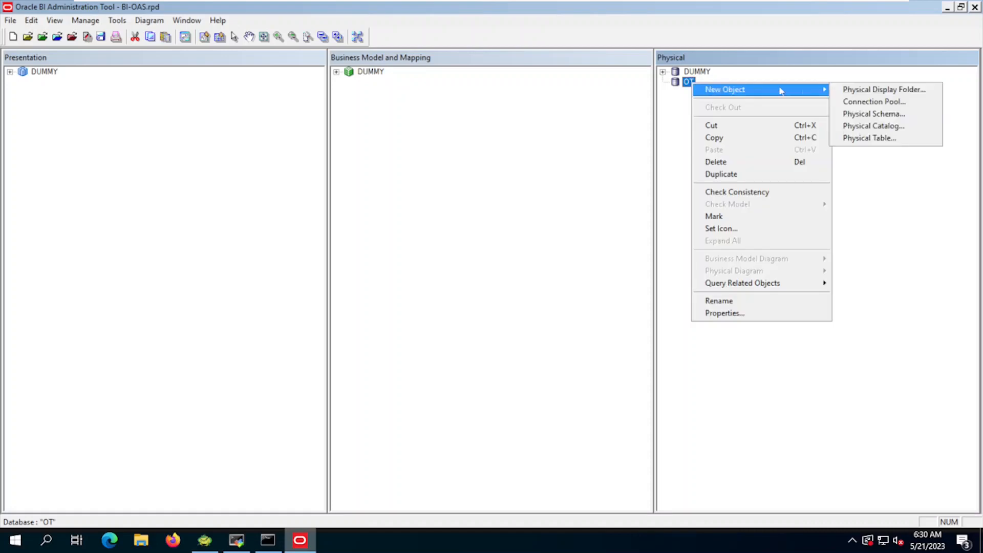
click(875, 102)
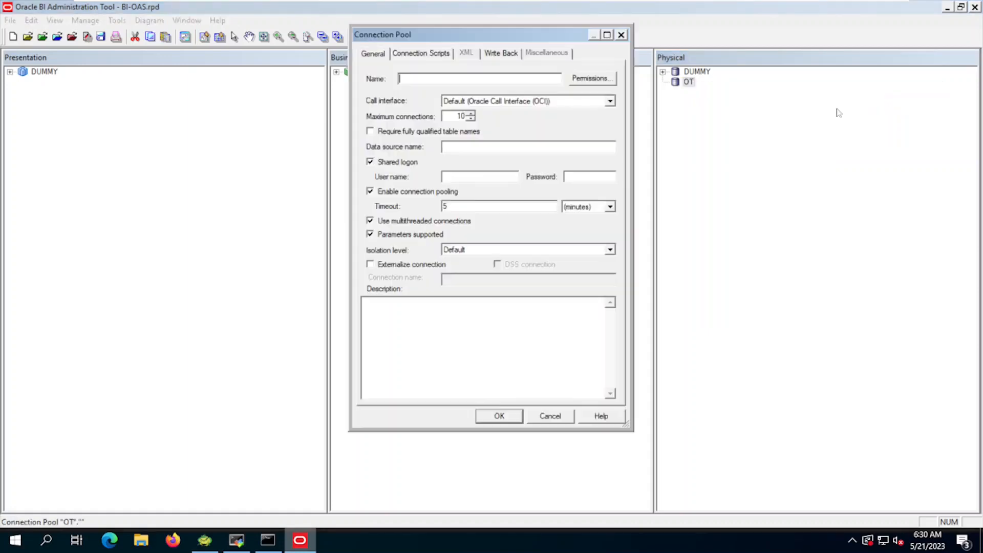
text(Connection )
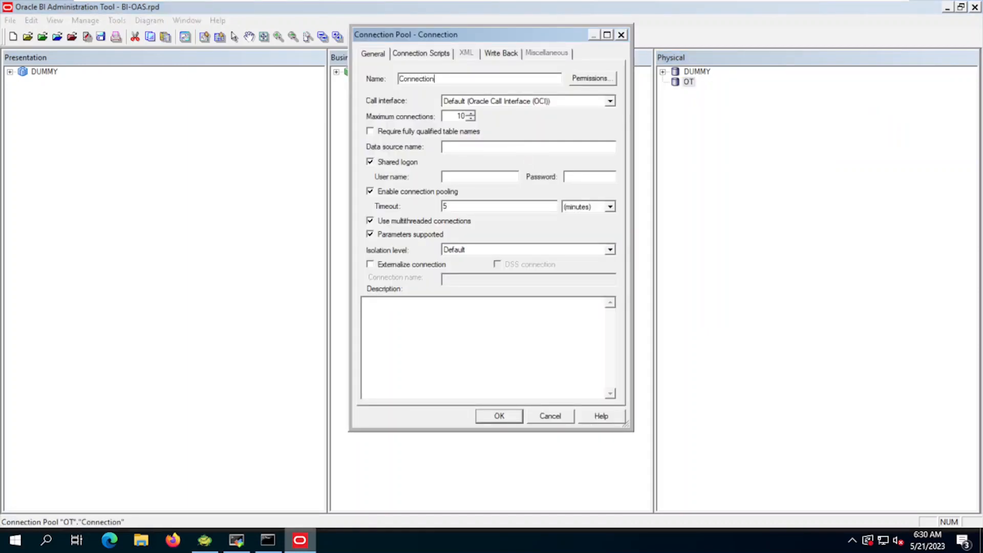
text(Poo)
text(192)
text(.168)
text(.135)
text(.129)
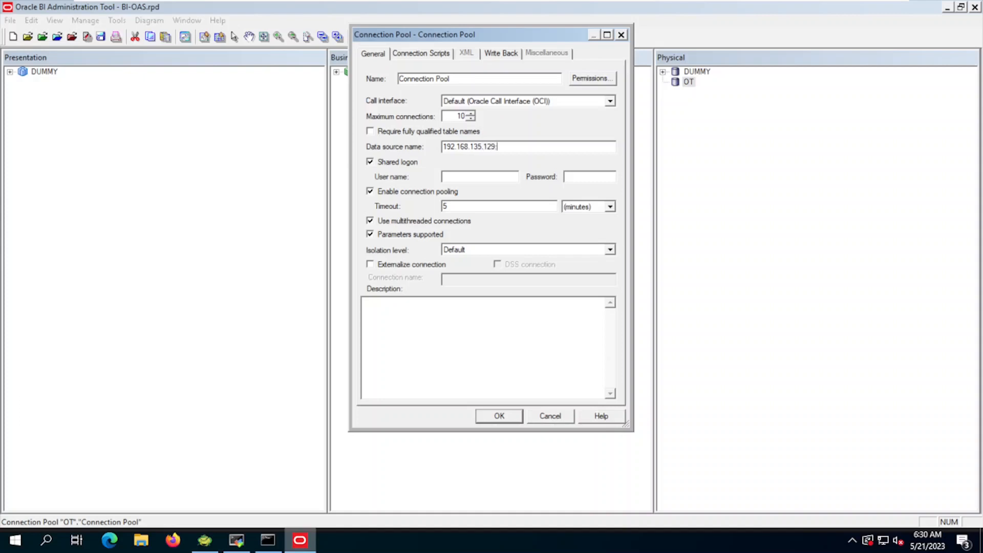
text(:195)
key(BackSpace)
text(521/orc)
key(alt+Tab)
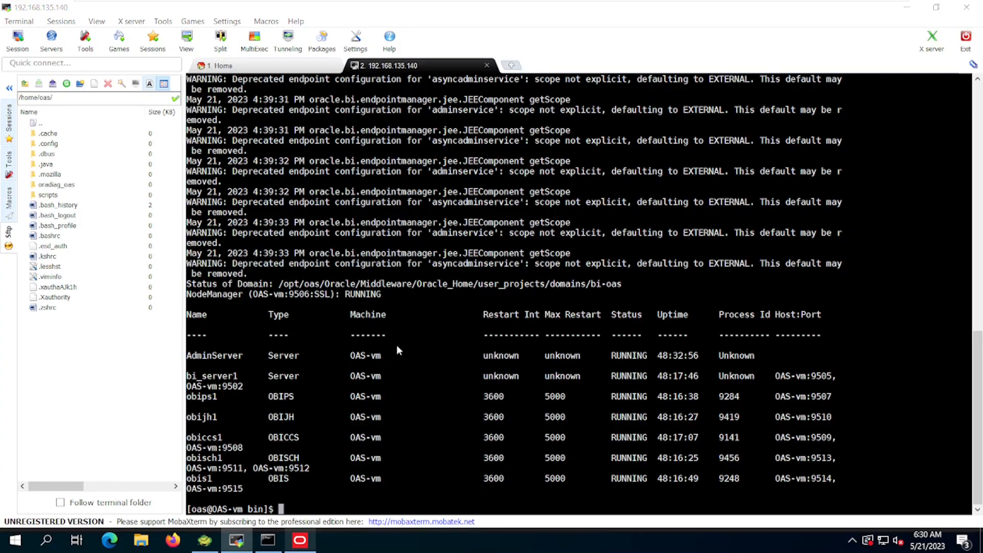
Step: Look up the Data Source Name format on slide 154 of the PowerPoint deck
key(alt+Tab)
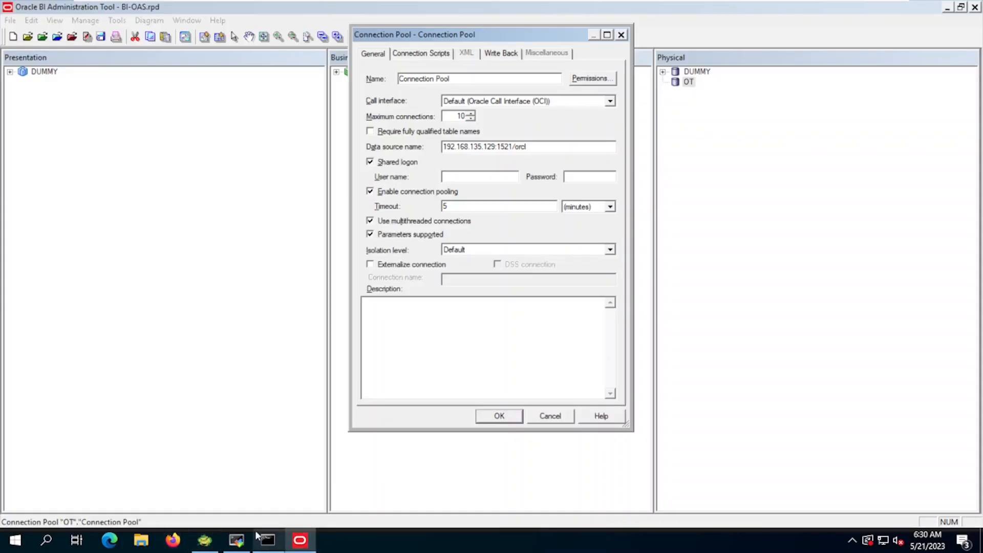
key(ctrl+alt+Return)
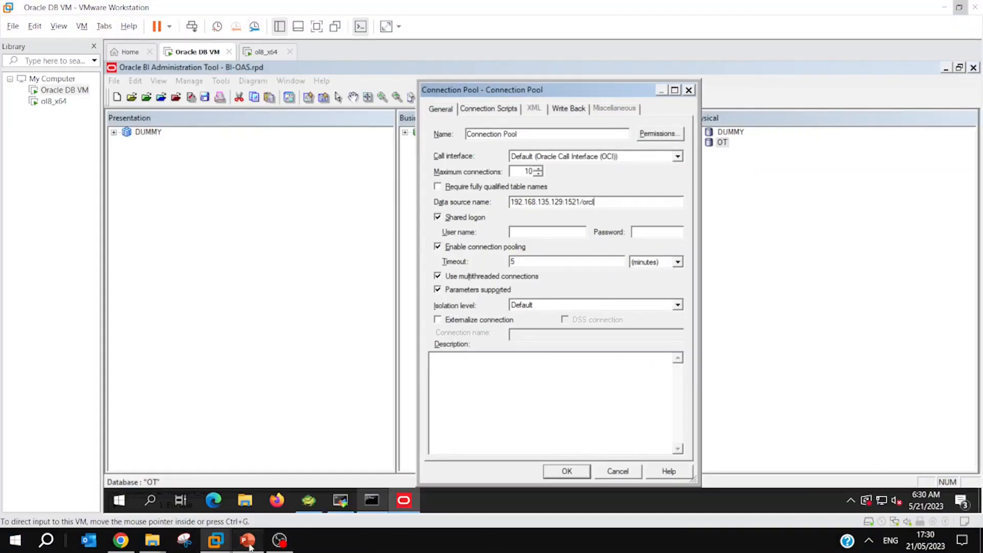
click(247, 540)
scroll(90, 331, up, 8)
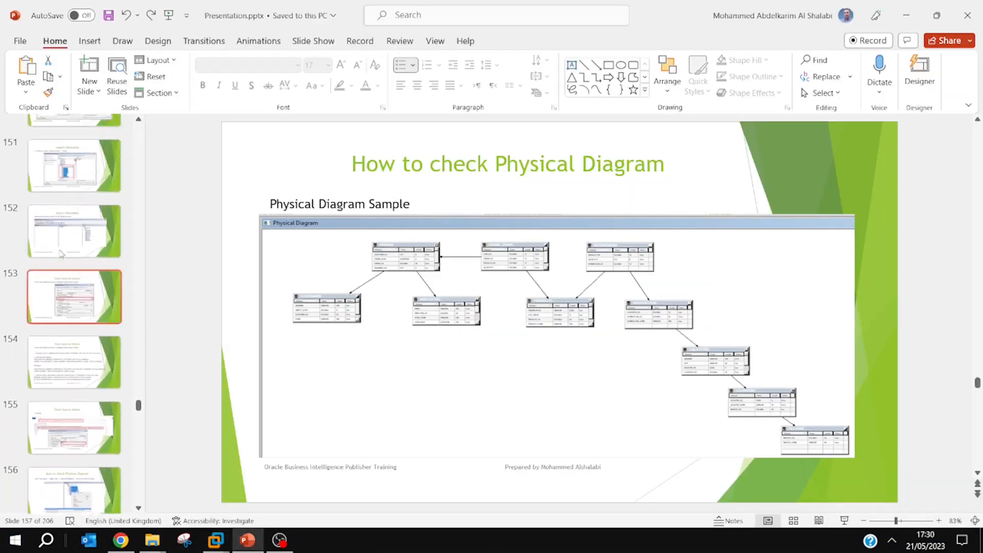
scroll(60, 254, up, 6)
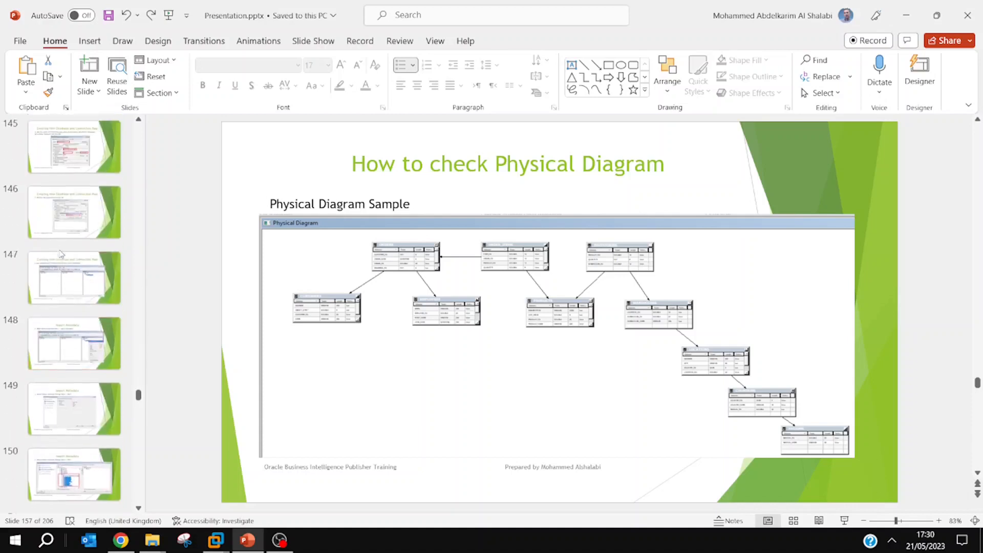
scroll(71, 287, down, 5)
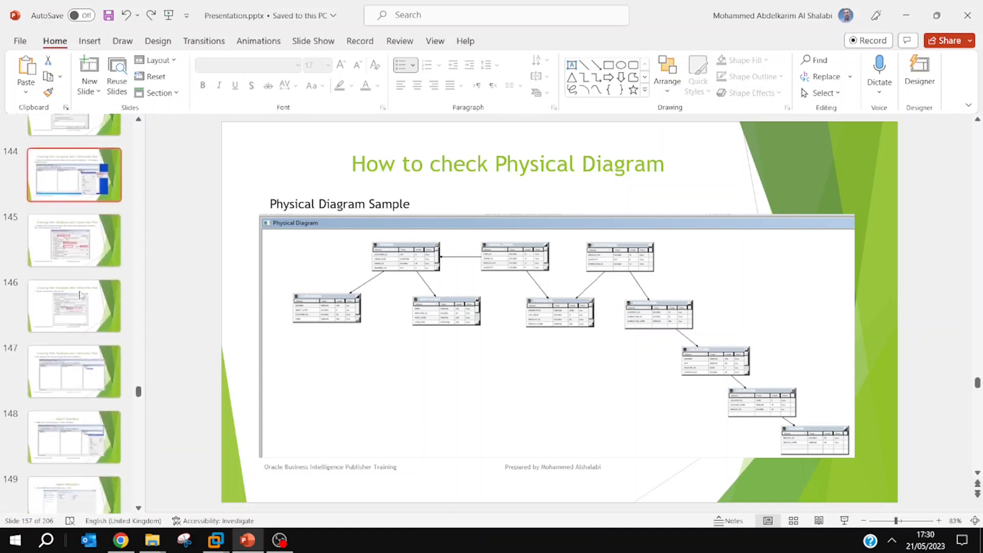
scroll(81, 316, down, 4)
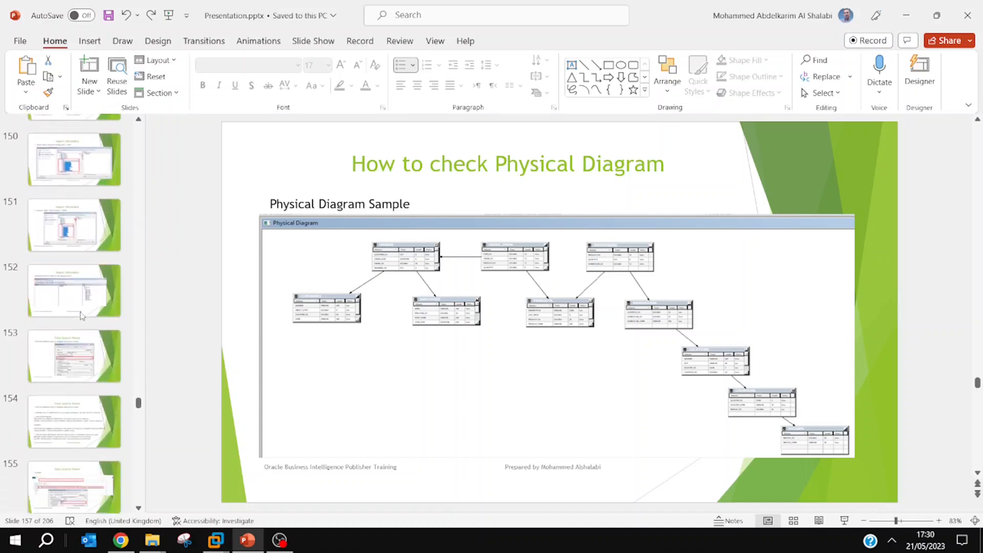
click(76, 404)
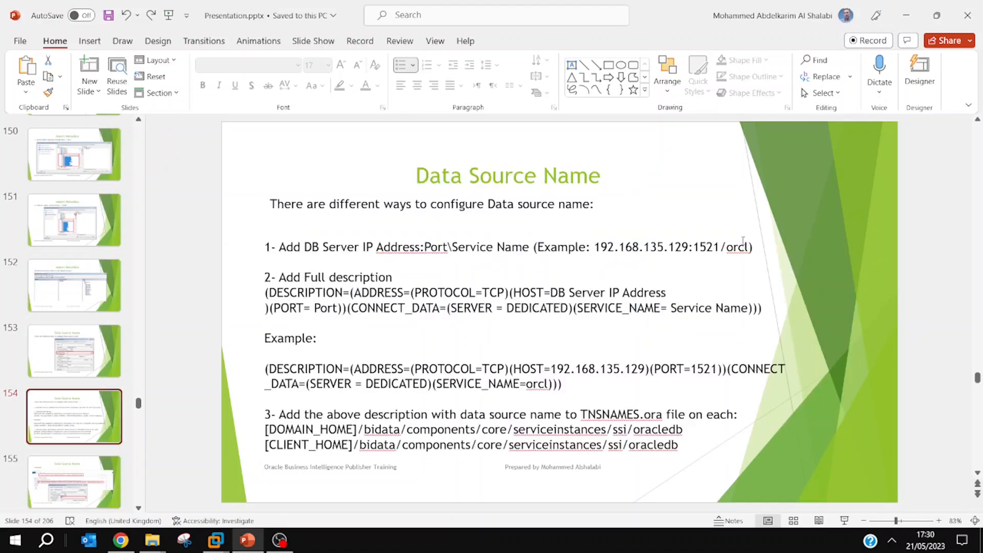
Step: Return to the Oracle DB VM in full-screen view
mouse_move(215, 540)
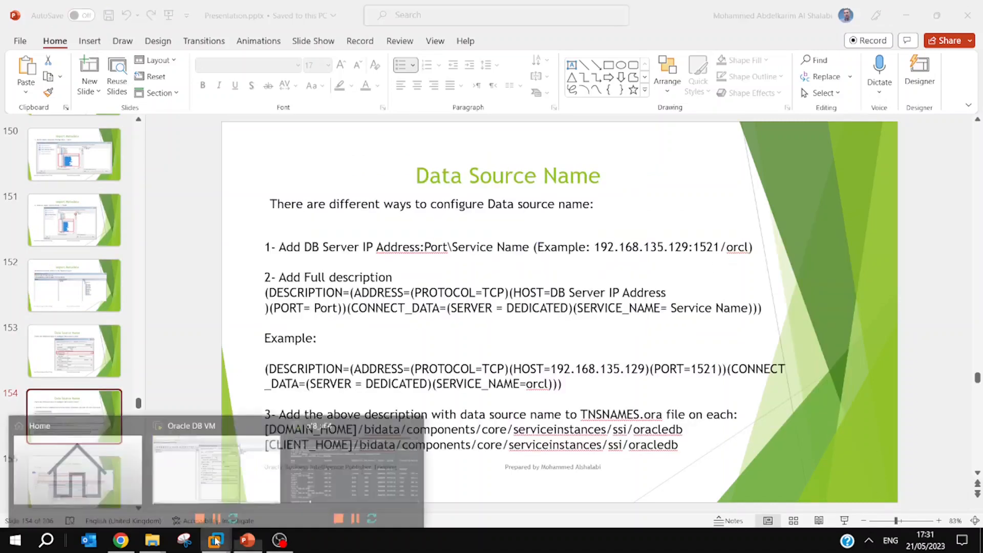
click(240, 458)
key(ctrl+alt+Return)
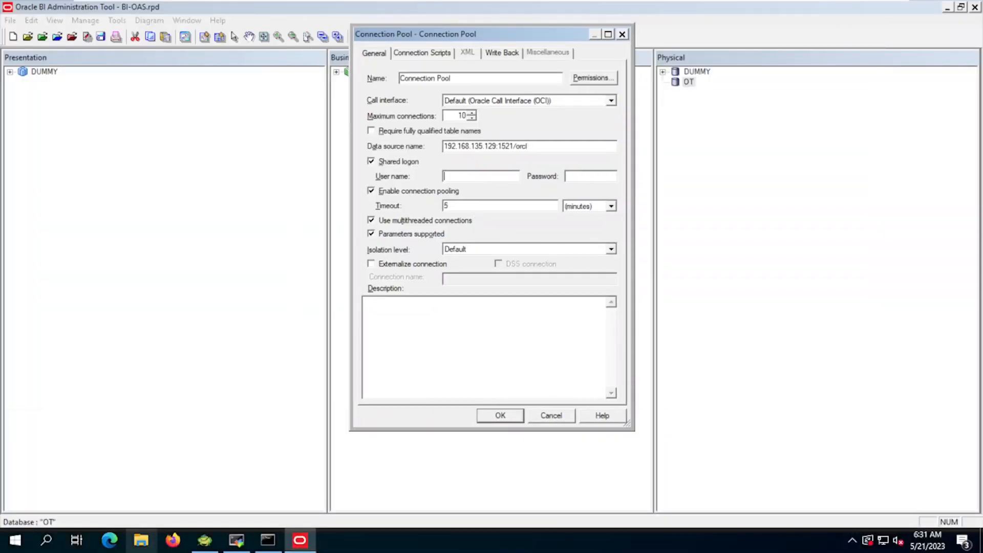
Step: Enter and confirm the database password so the OT connection pool is saved
key(Tab)
click(502, 415)
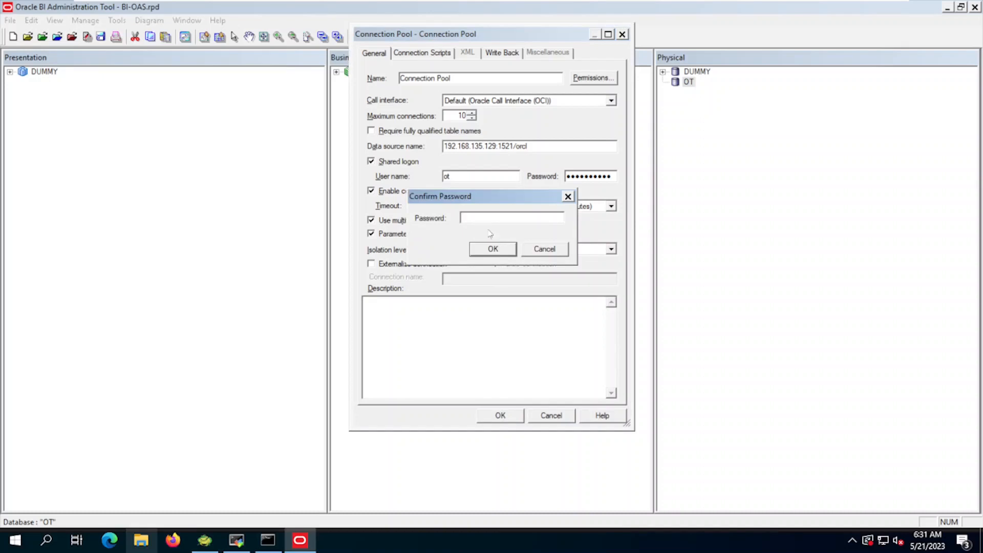
click(497, 247)
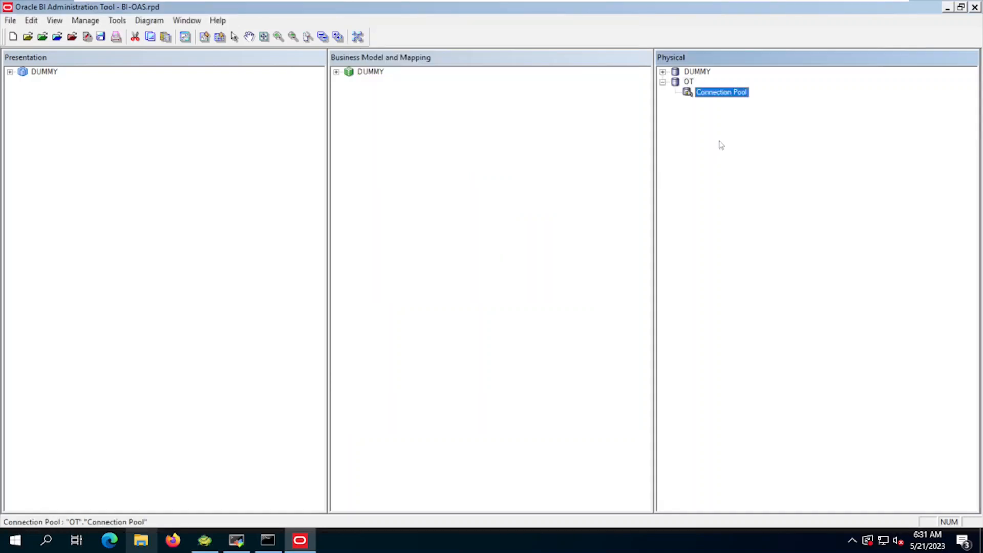
Step: Launch Import Metadata from the connection pool and accept the default metadata types
right_click(707, 94)
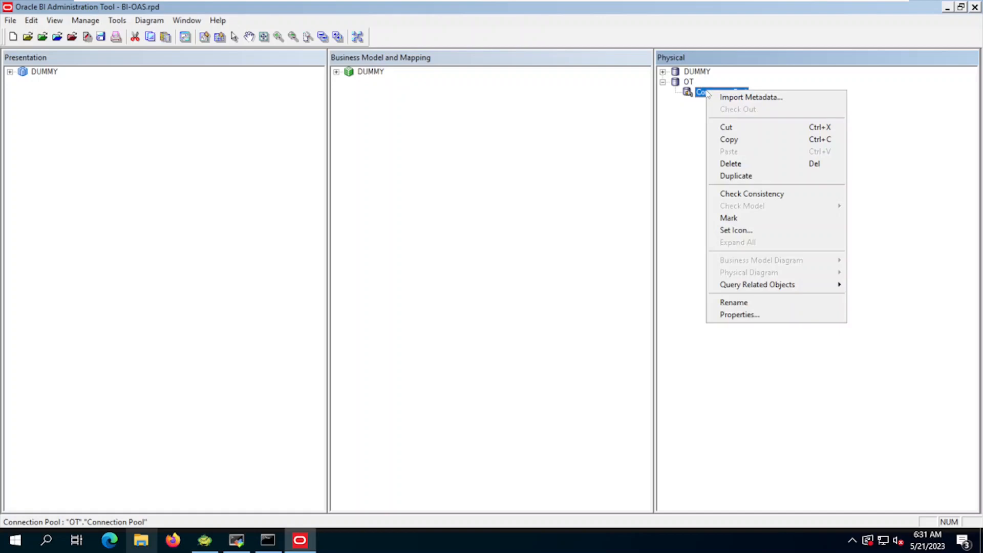
click(793, 97)
key(Return)
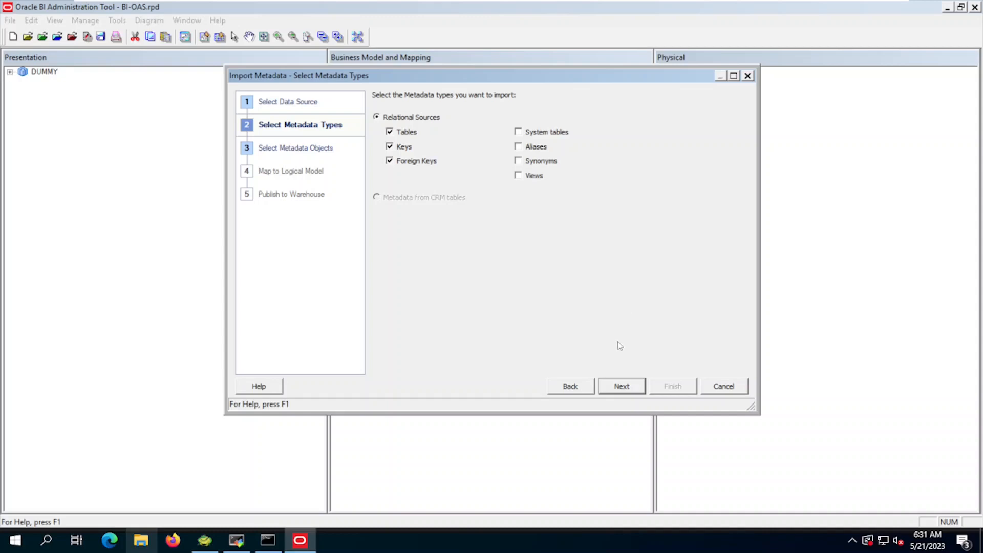
click(616, 387)
Step: Import the OT schema tables COUNTRIES through WAREHOUSES into the repository
scroll(404, 267, down, 4)
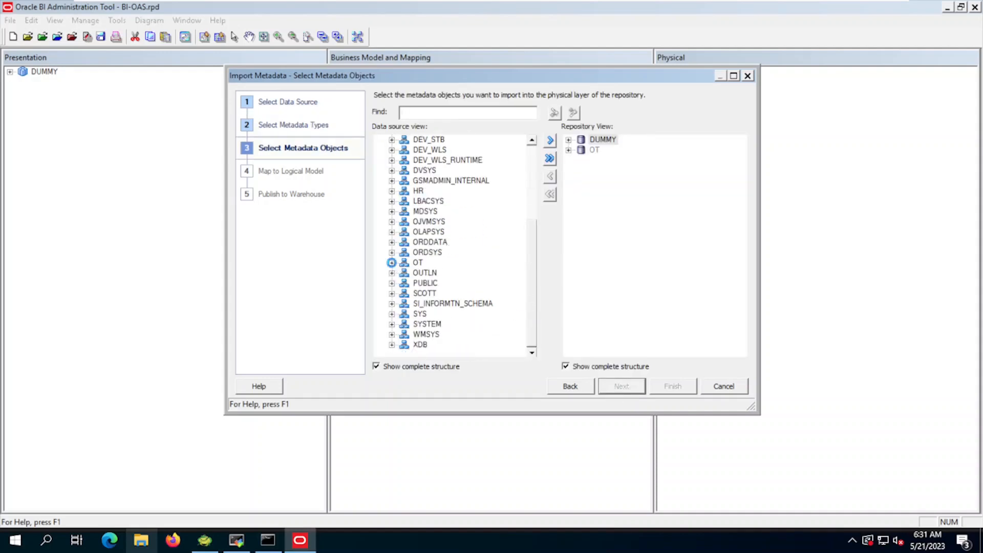
click(393, 263)
scroll(430, 220, down, 3)
click(430, 215)
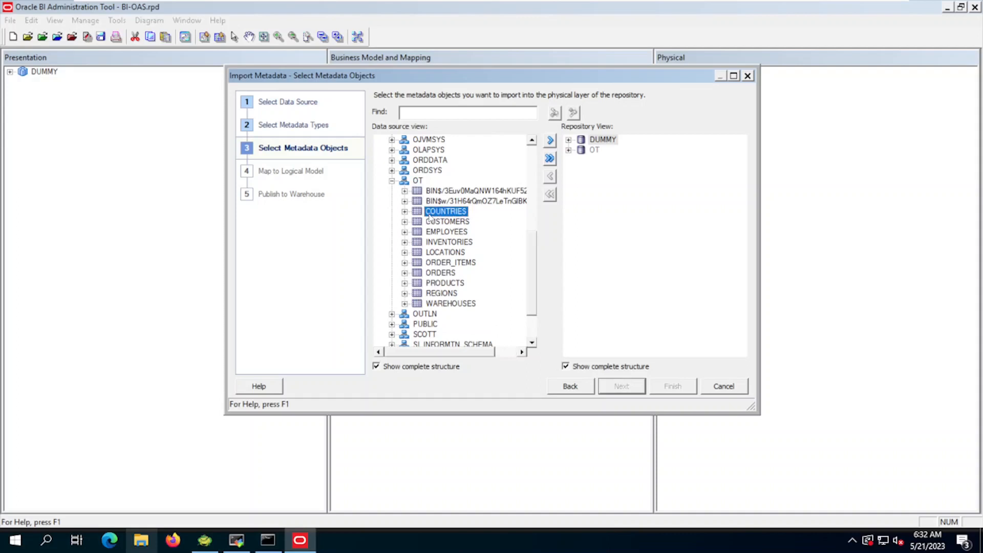
shift+click(436, 305)
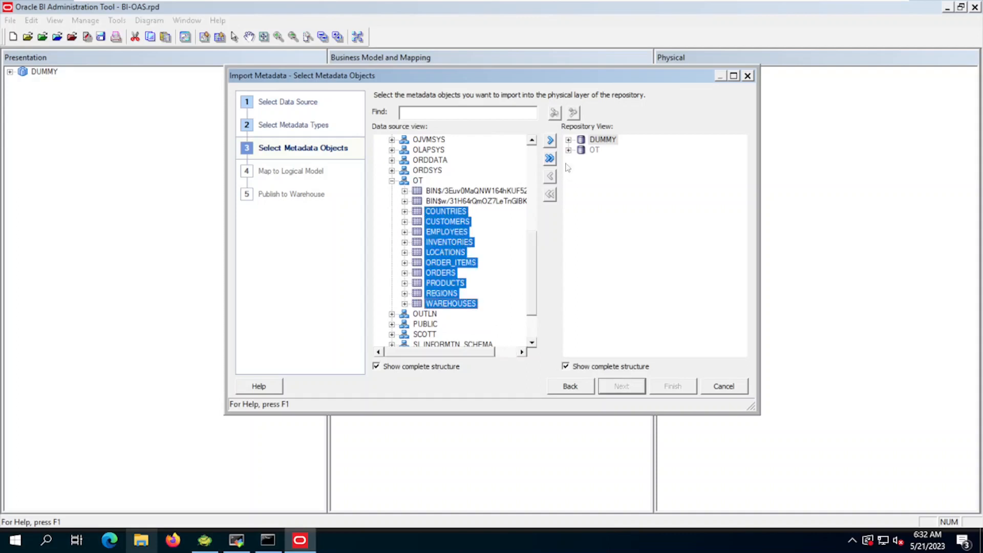
click(594, 149)
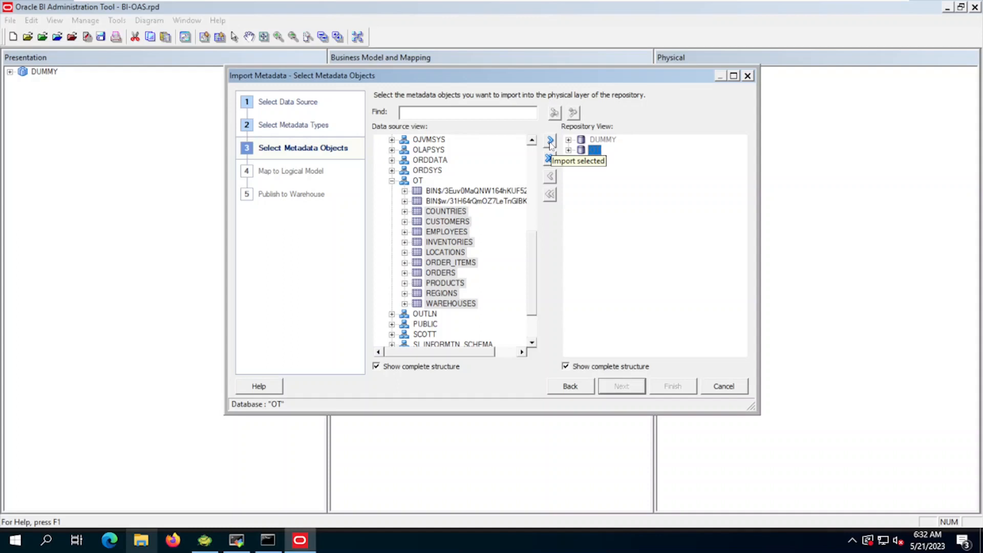
click(549, 144)
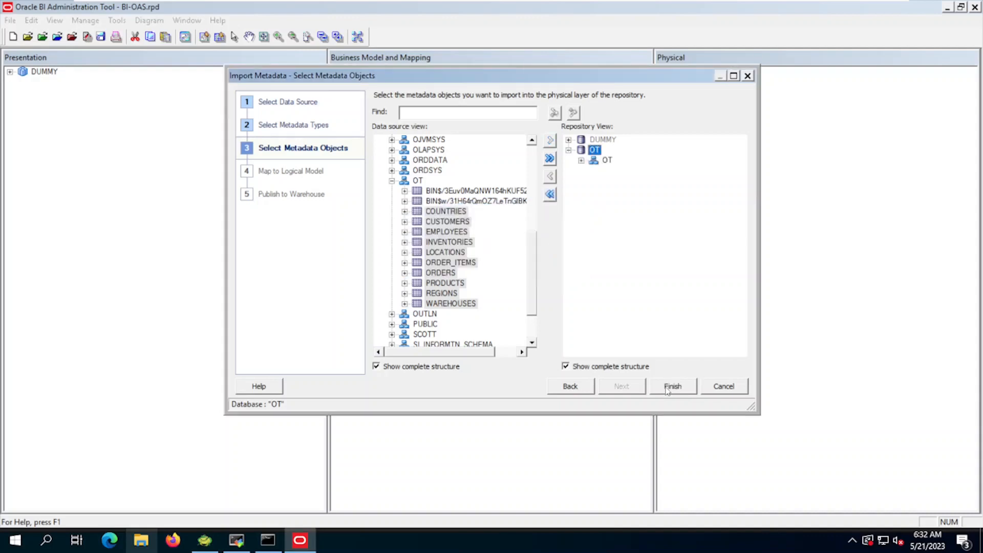
click(686, 390)
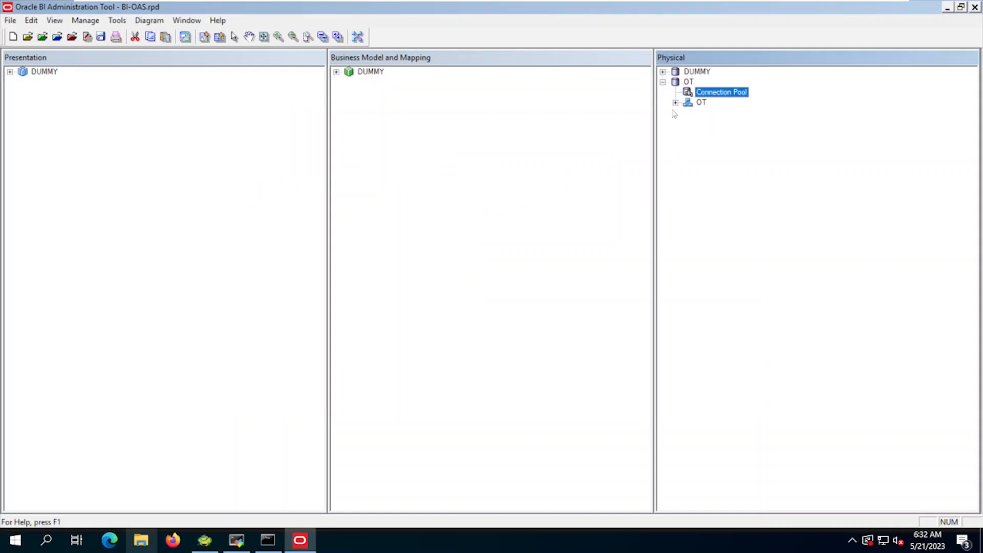
click(675, 102)
Step: Show a physical diagram of just the ten OT tables, COUNTRIES through WAREHOUSES
click(717, 114)
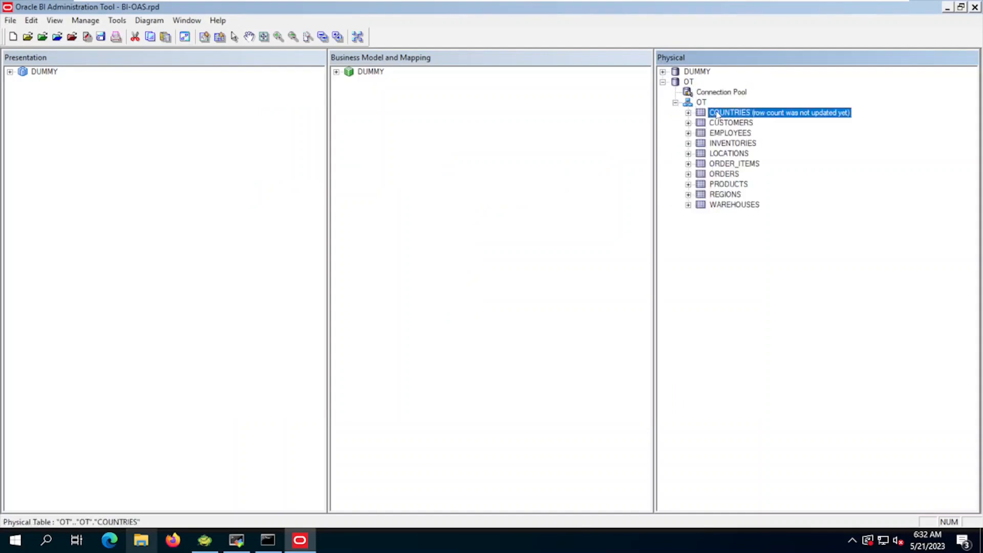
shift+click(718, 205)
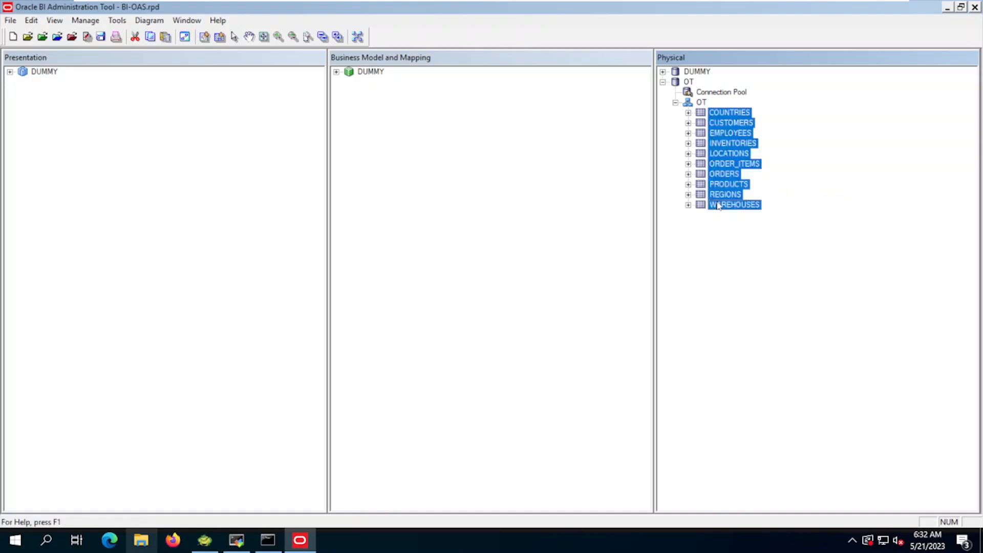
right_click(718, 204)
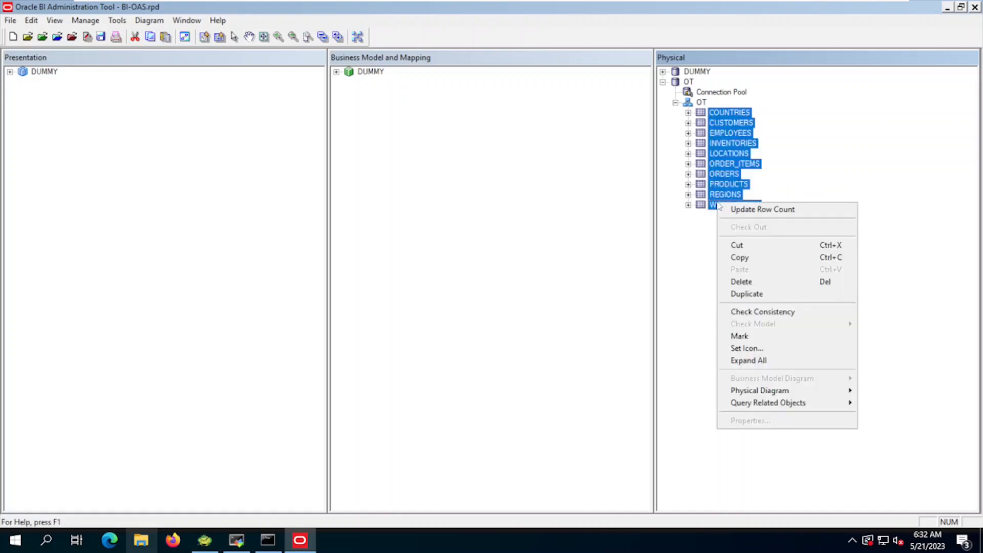
mouse_move(756, 393)
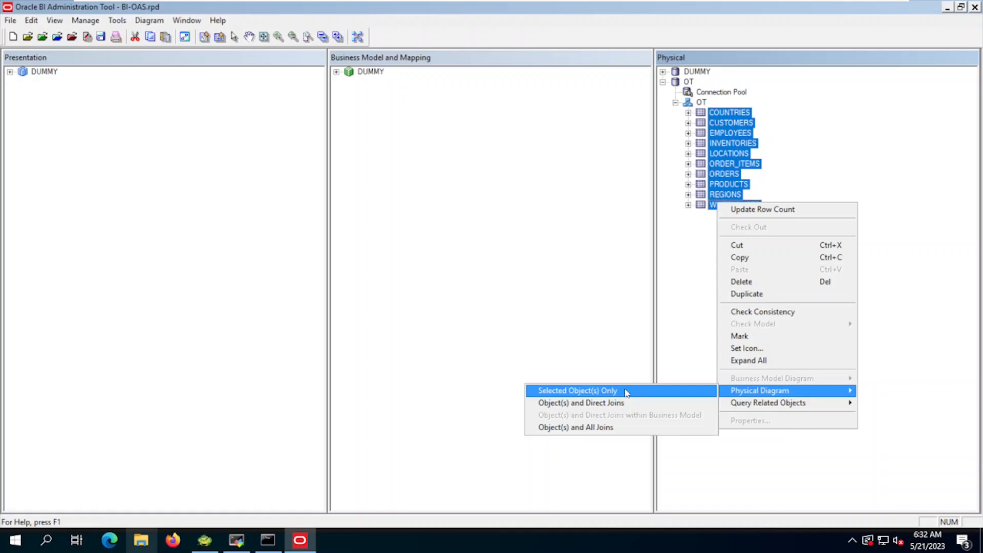
click(626, 392)
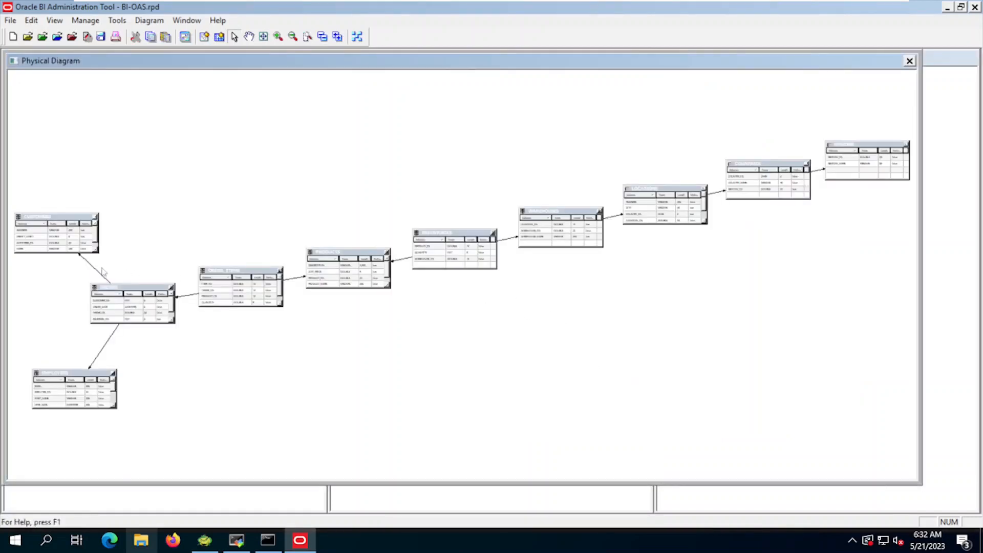
Step: Check that the INVENTORIES–WAREHOUSES foreign key joins on WAREHOUSE_ID, then enlarge the diagram
double_click(508, 243)
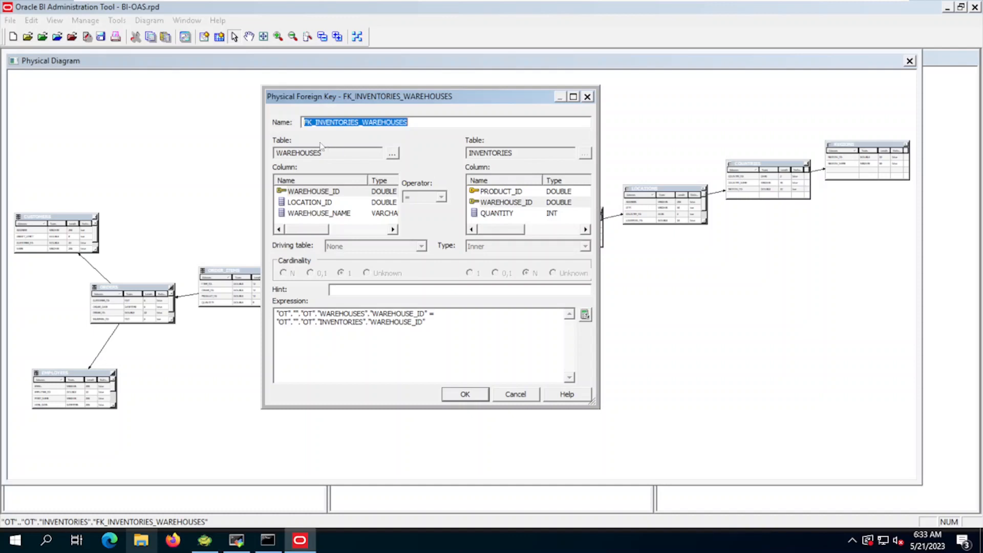
click(464, 393)
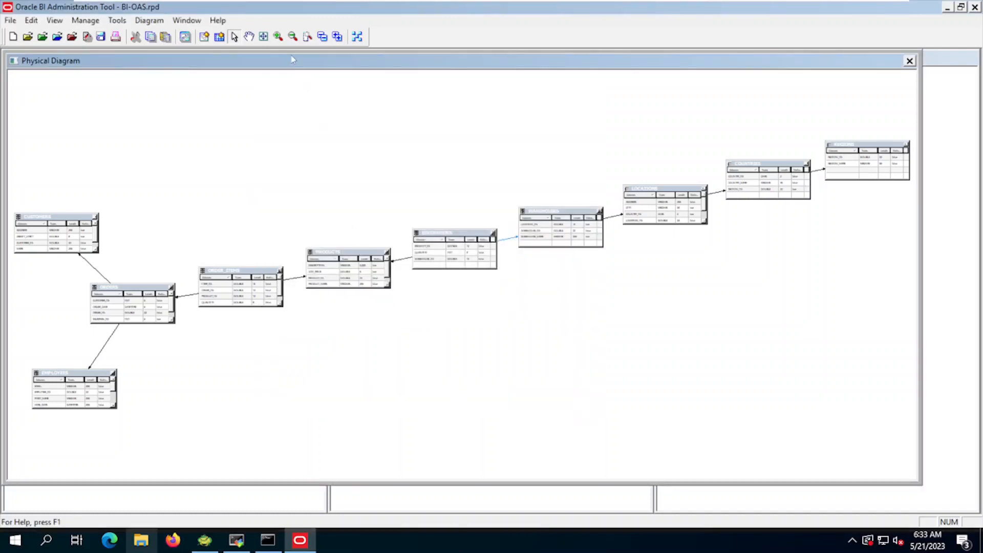
click(277, 37)
click(278, 36)
click(278, 37)
click(278, 36)
click(278, 37)
click(278, 36)
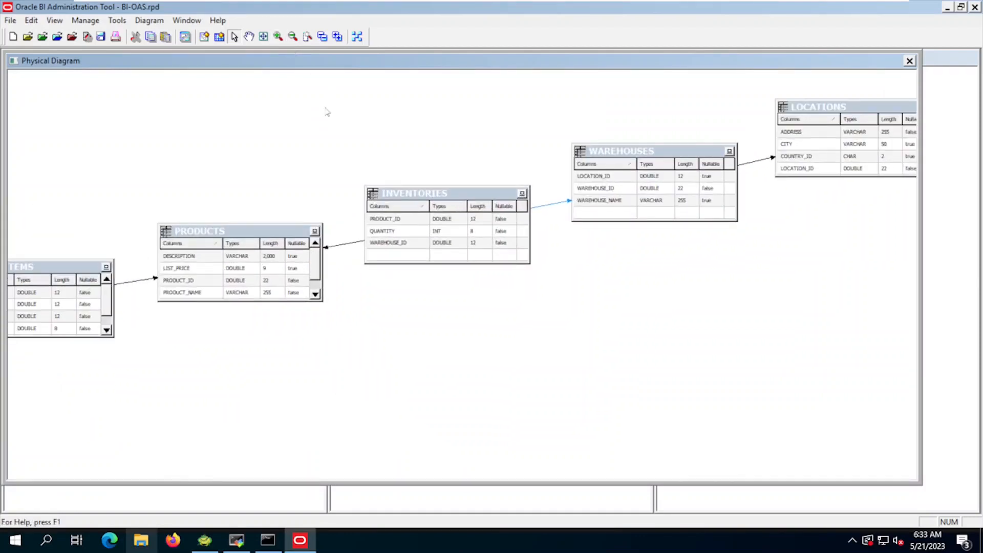
click(249, 36)
drag(163, 171, 330, 183)
drag(520, 189, 284, 181)
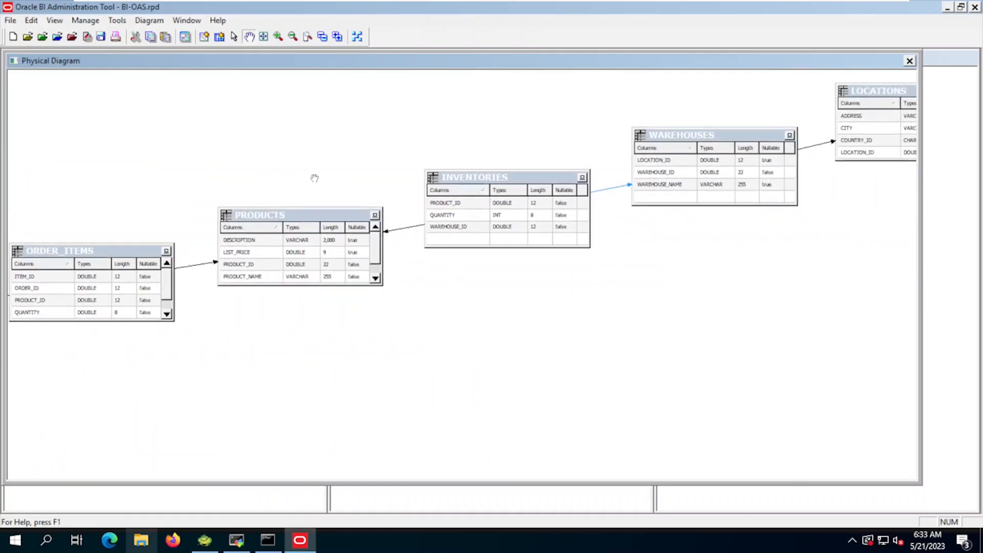
drag(448, 176, 338, 201)
drag(451, 156, 285, 189)
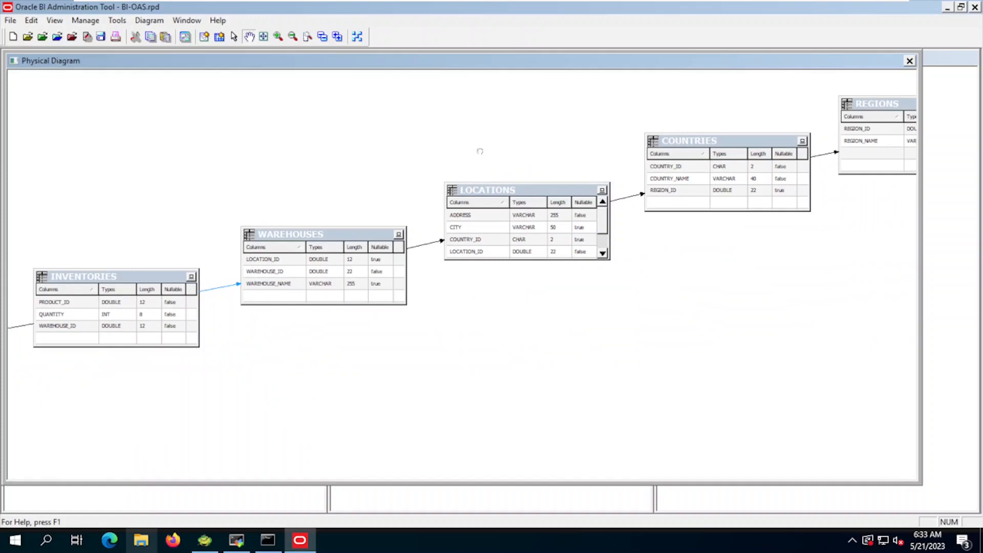
drag(480, 151, 382, 170)
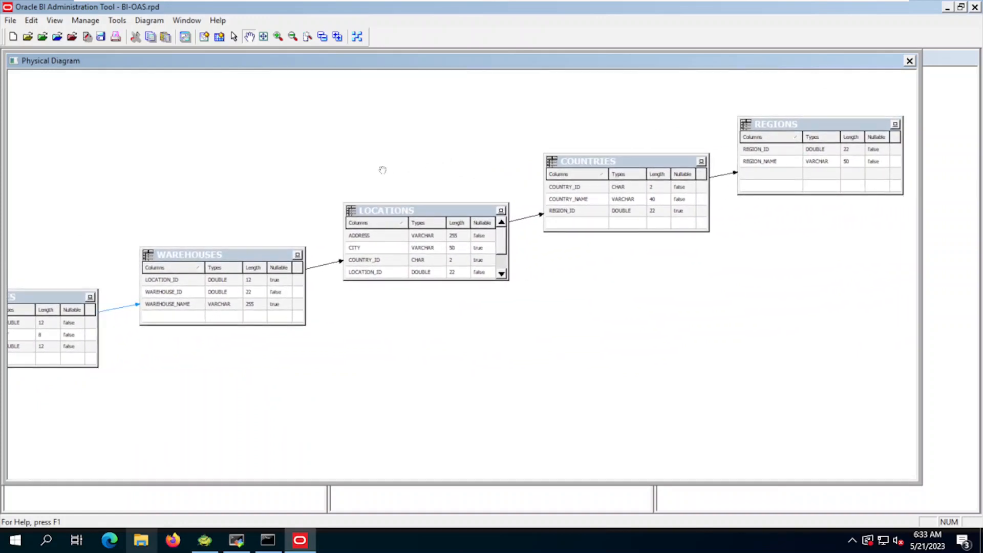
drag(351, 167, 467, 154)
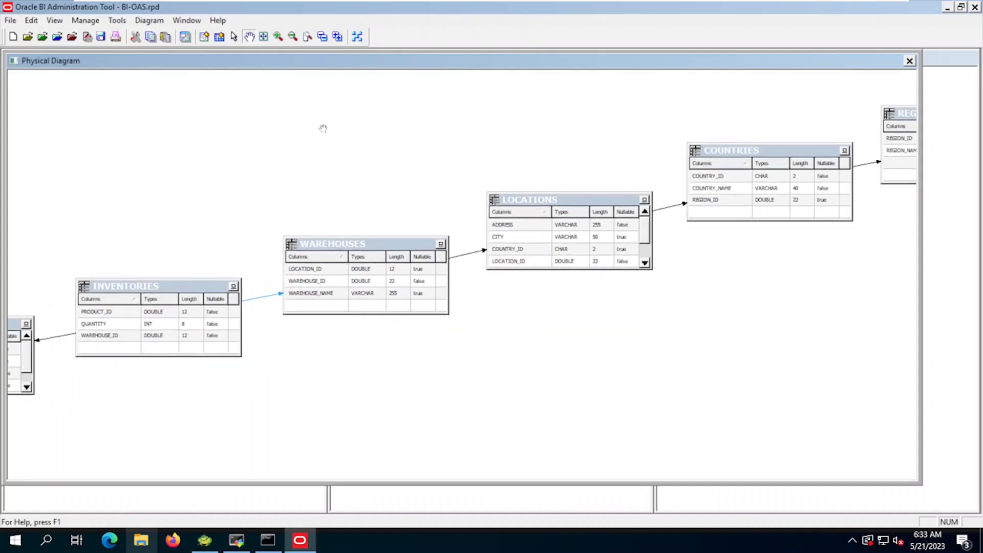
Step: Select the INVENTORIES–WAREHOUSES join line and delete it, confirming with Yes
click(234, 39)
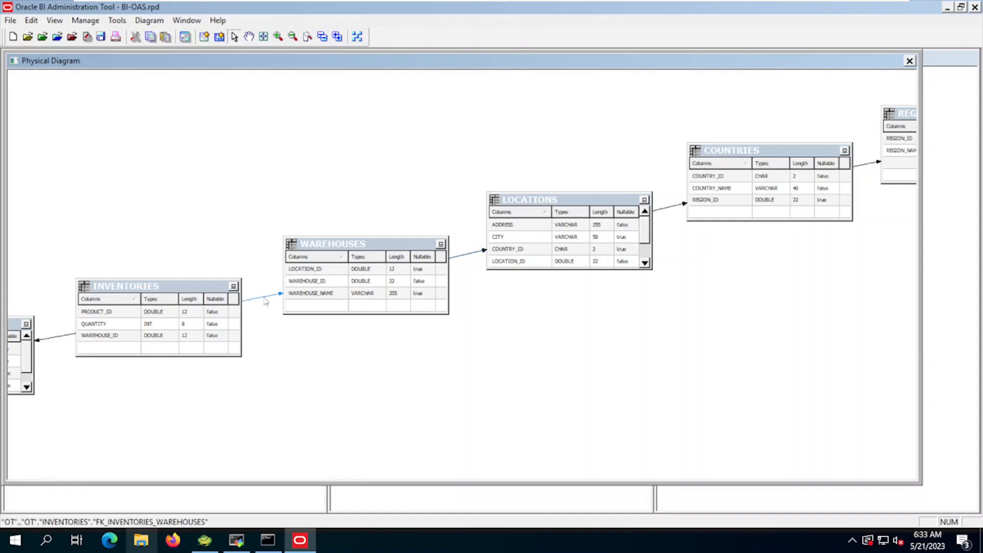
key(Delete)
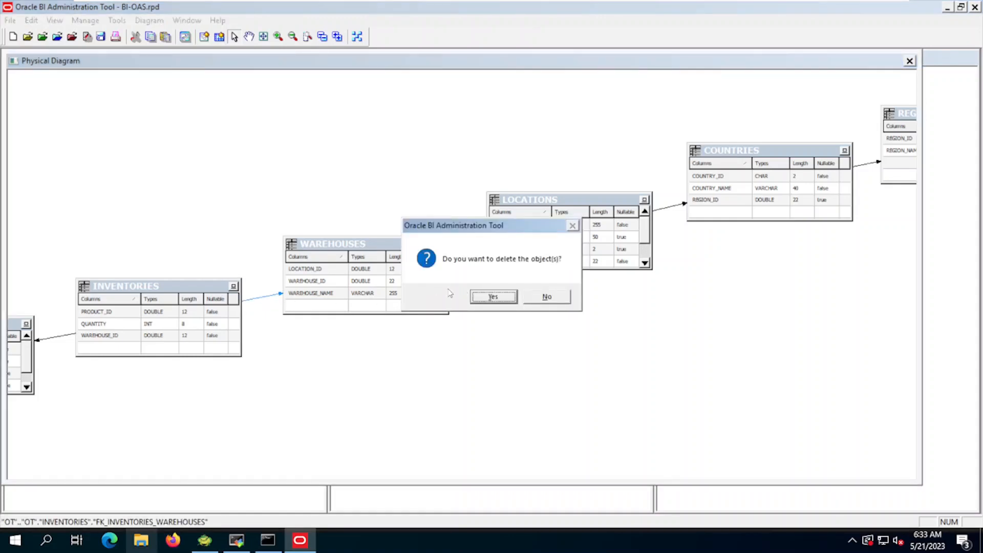
click(509, 299)
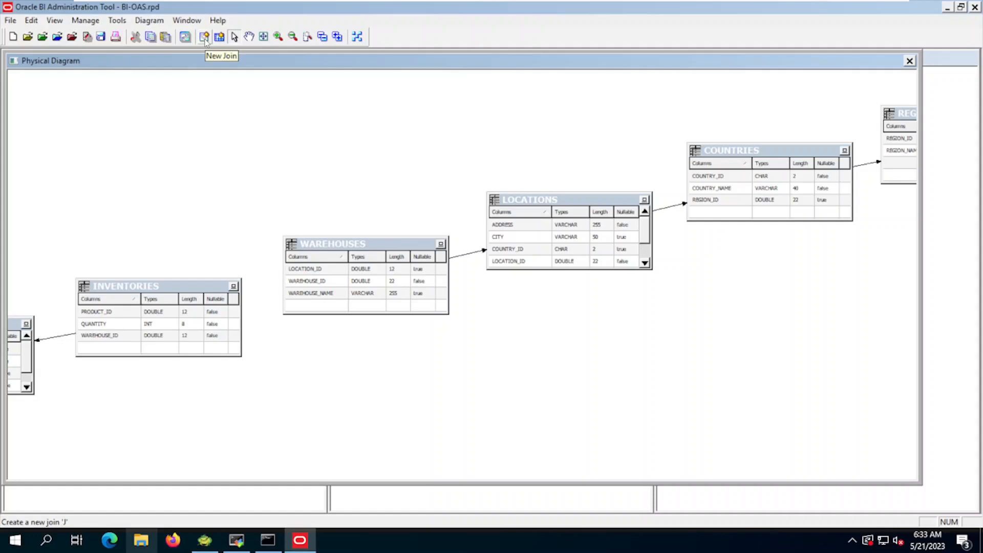
Step: Draw a new join from INVENTORIES to WAREHOUSES, matching WAREHOUSE_ID in both tables
click(205, 40)
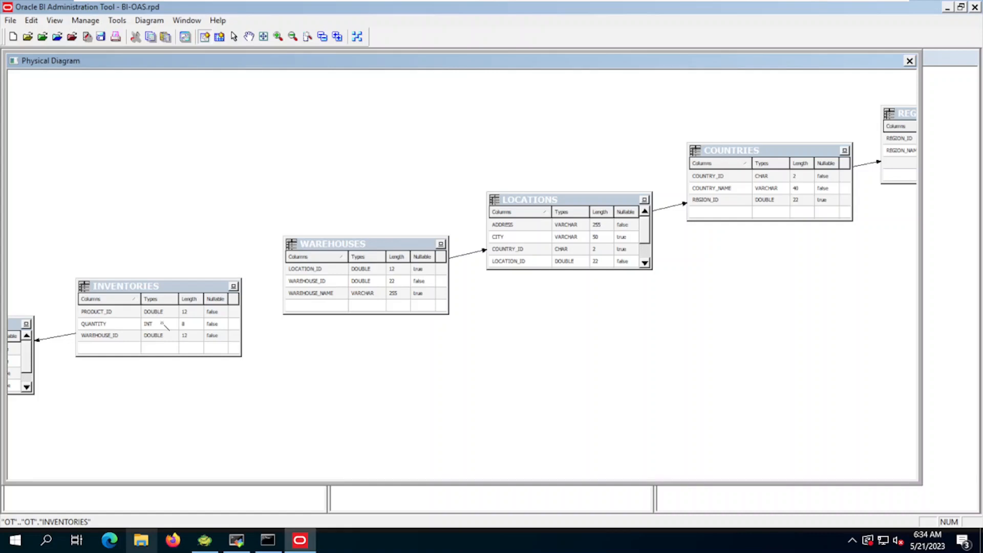
click(161, 323)
click(361, 277)
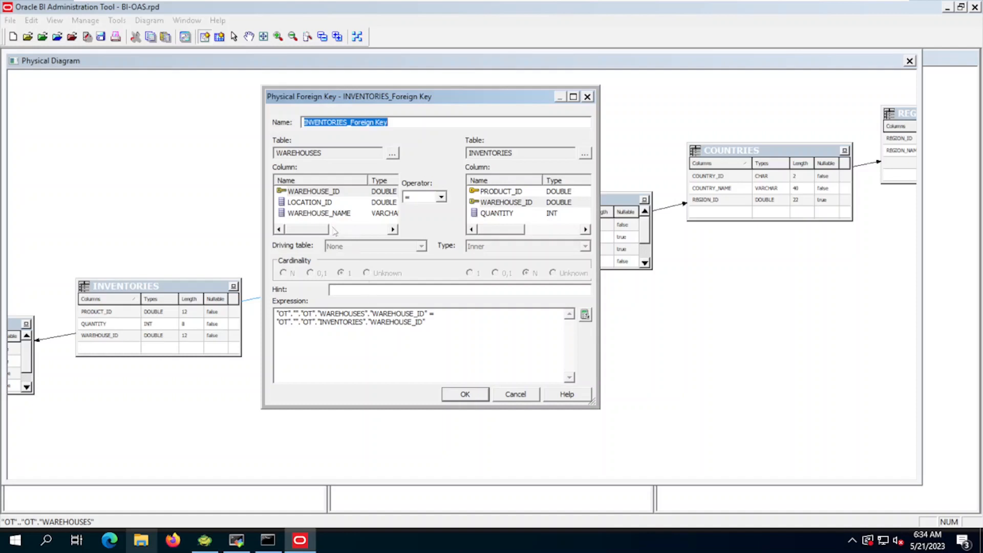
click(316, 193)
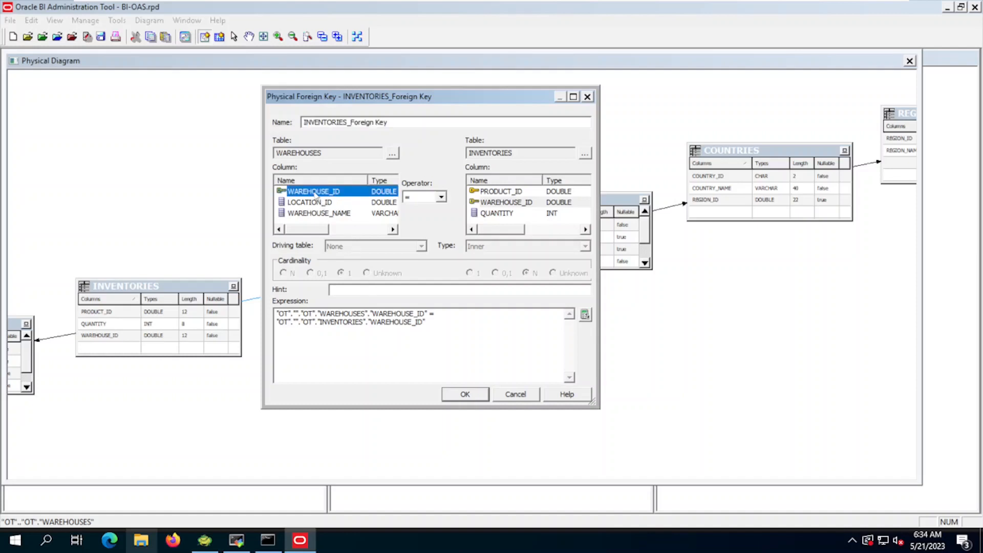
click(499, 203)
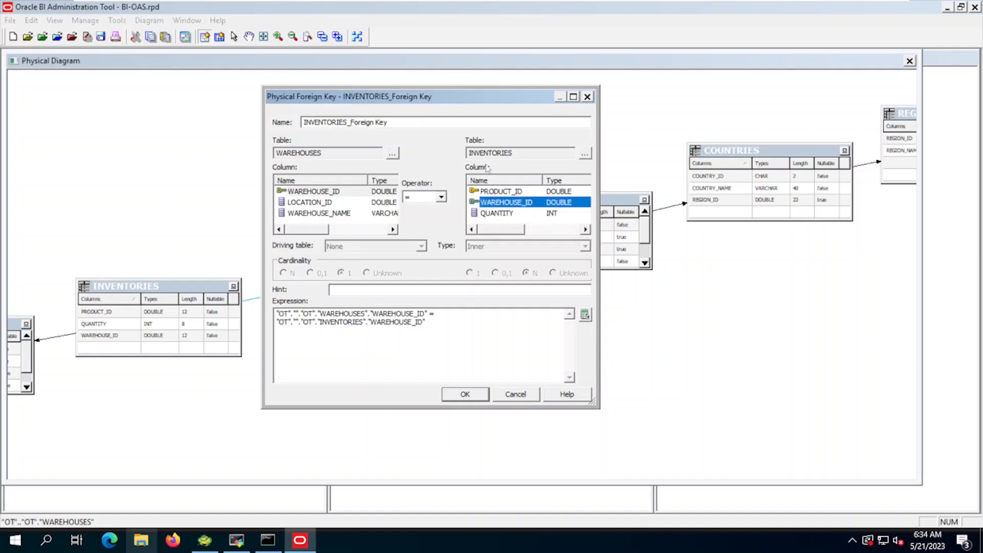
click(465, 394)
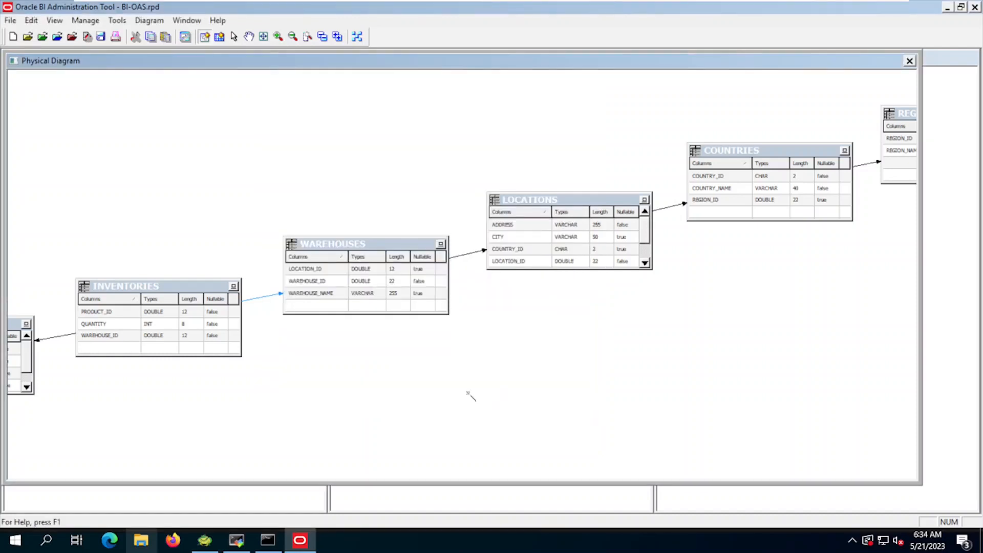
Step: Close the Physical Diagram and save BI-OAS.rpd, declining the global consistency check
click(910, 61)
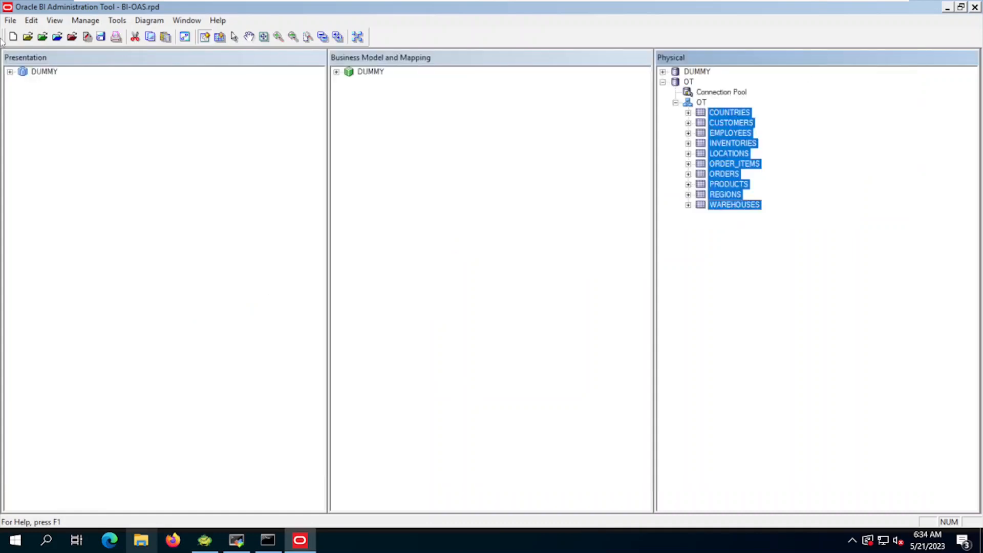
click(11, 21)
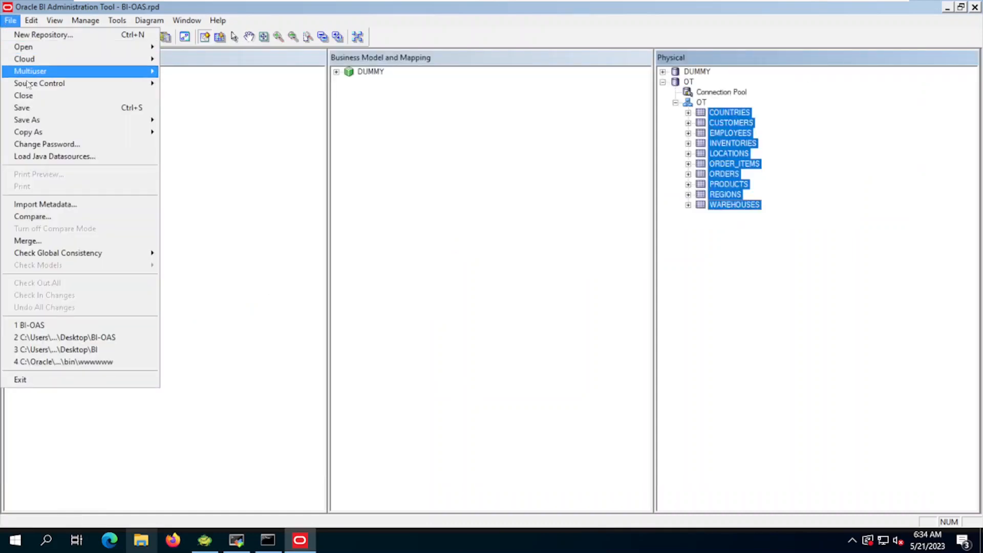
click(26, 106)
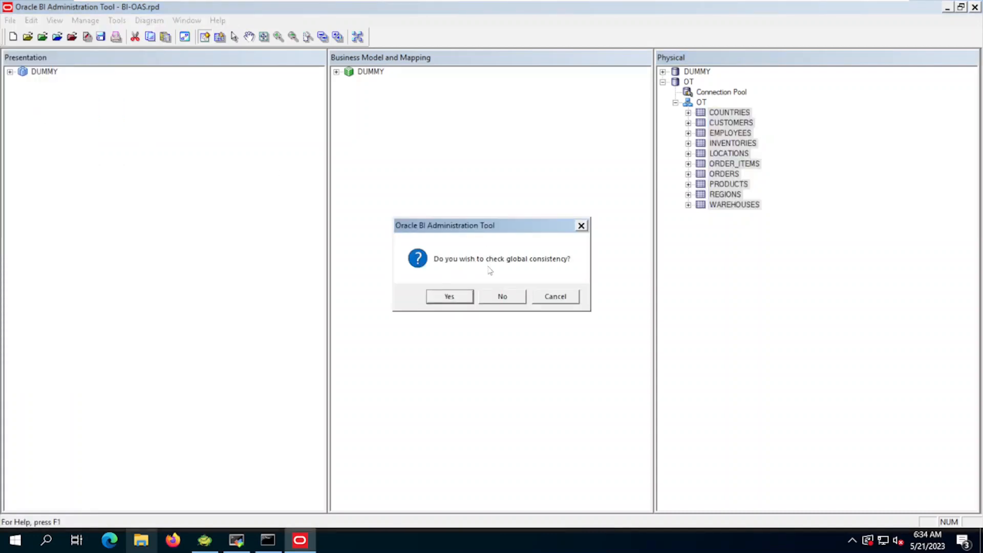
click(501, 296)
key(ctrl+alt+Return)
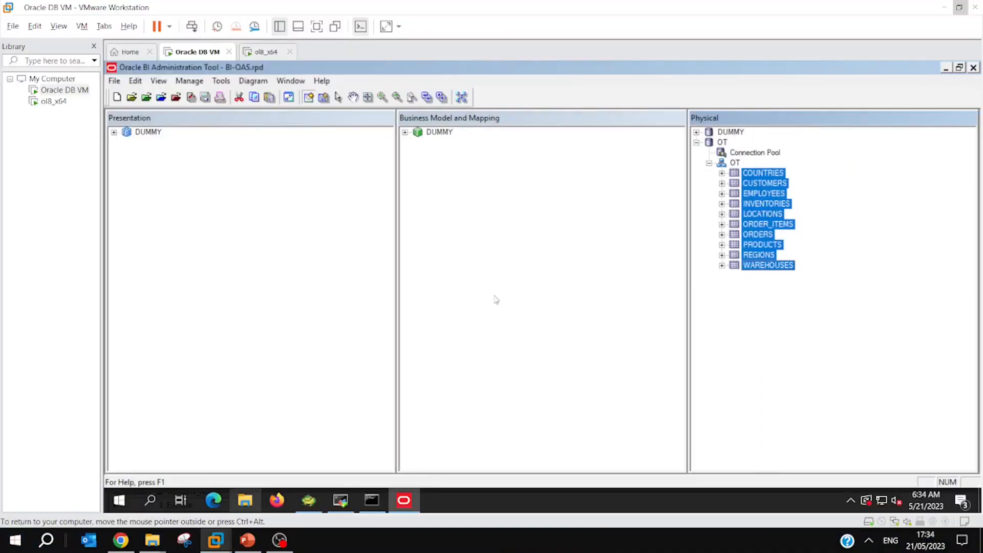